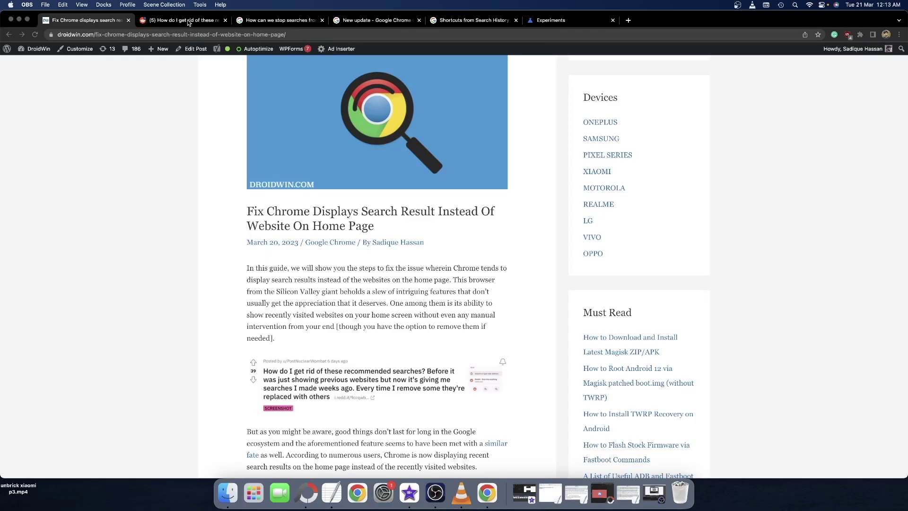
Look over the Reddit post on recommended searches and the Google Help thread on search shortcuts.
{"action": "left_click", "coordinate": [189, 23]}
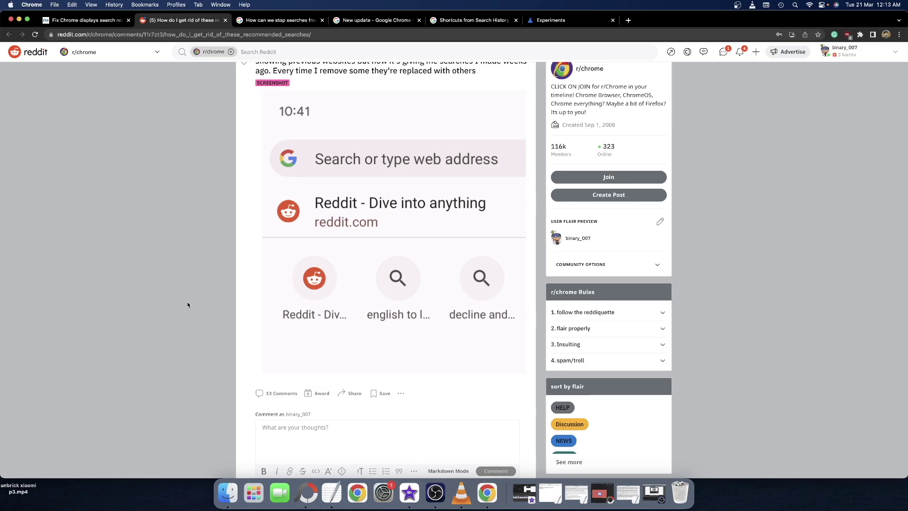
{"action": "scroll", "coordinate": [188, 304], "scroll_direction": "up", "scroll_amount": 2}
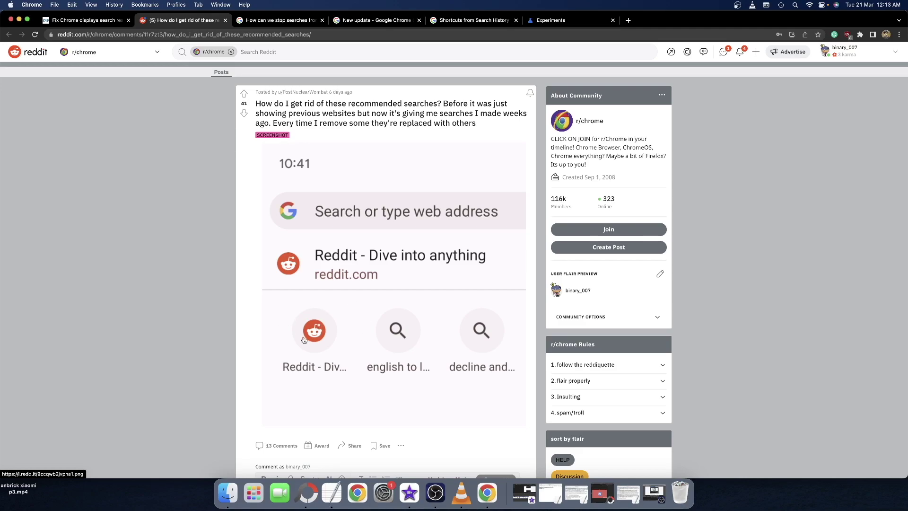
{"action": "left_click", "coordinate": [279, 20]}
{"action": "scroll", "coordinate": [361, 184], "scroll_direction": "down", "scroll_amount": 1}
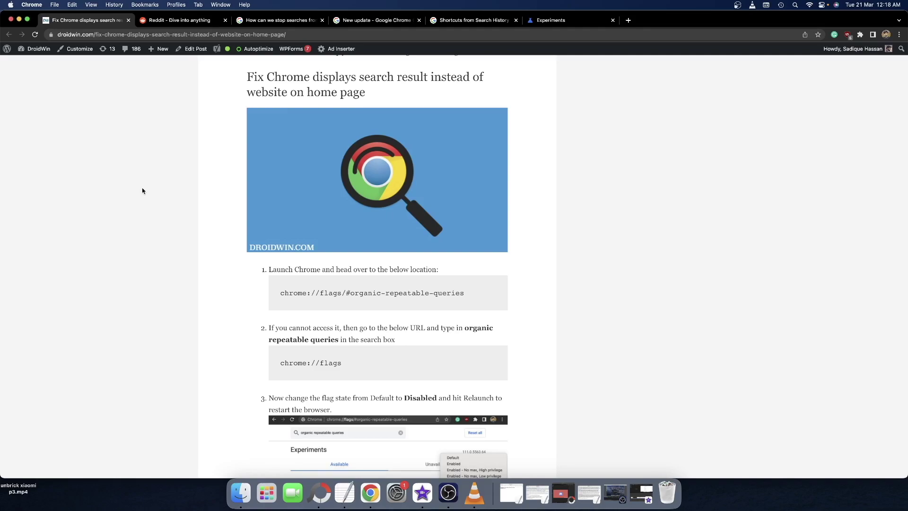
Copy the organic-repeatable-queries flag address from the article and load it on the flags tab.
{"action": "double_click", "coordinate": [369, 292]}
{"action": "triple_click", "coordinate": [369, 292]}
{"action": "left_click", "coordinate": [362, 292]}
{"action": "triple_click", "coordinate": [346, 294]}
{"action": "key", "text": "super+c"}
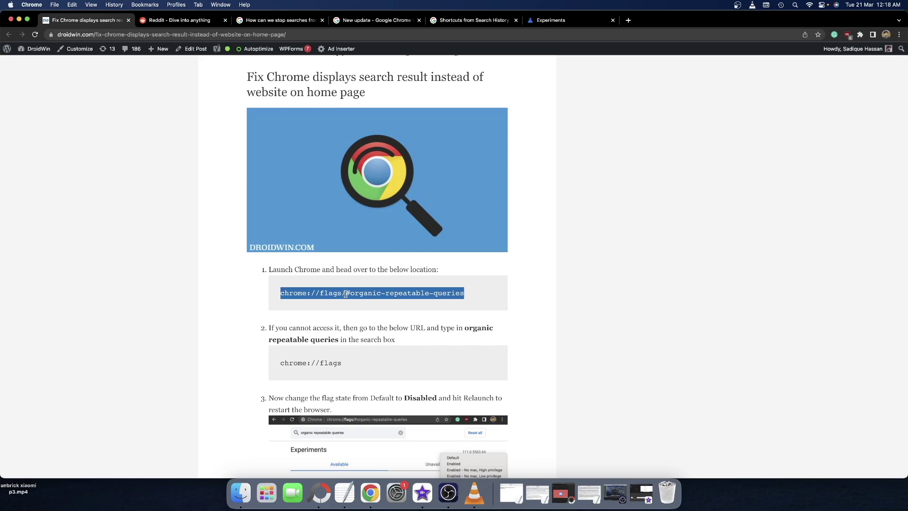
{"action": "left_click", "coordinate": [564, 22]}
{"action": "left_click", "coordinate": [539, 35]}
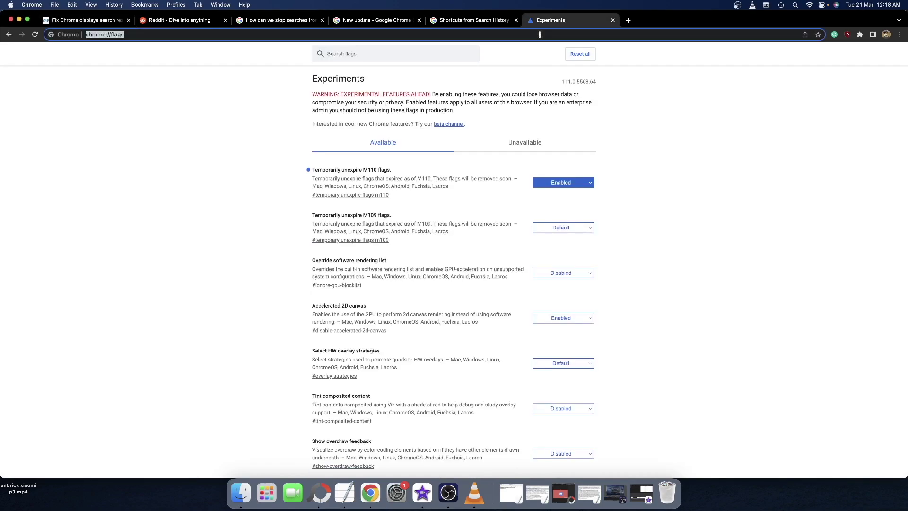
{"action": "key", "text": "super+v"}
{"action": "key", "text": "Return"}
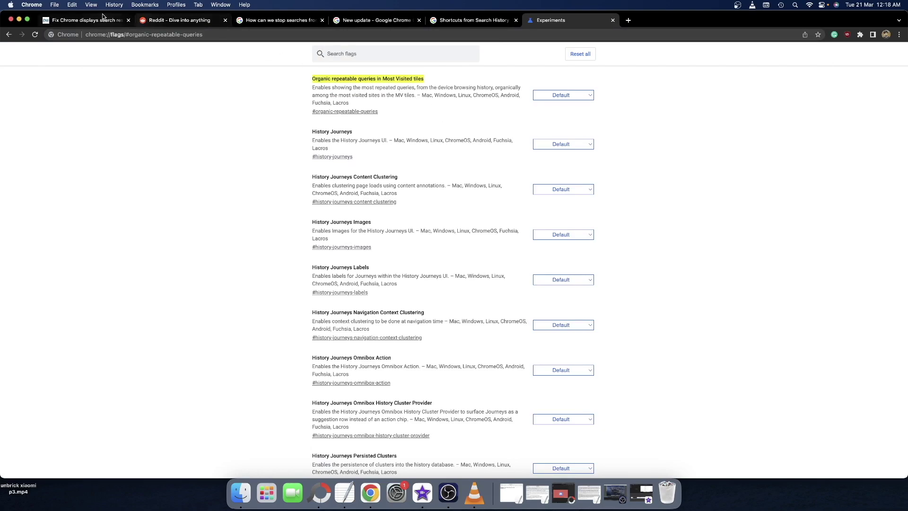
Copy the plain chrome://flags address from the DroidWin article and load the main flags page.
{"action": "left_click", "coordinate": [83, 20]}
{"action": "left_click_drag", "start_coordinate": [342, 363], "coordinate": [318, 368]}
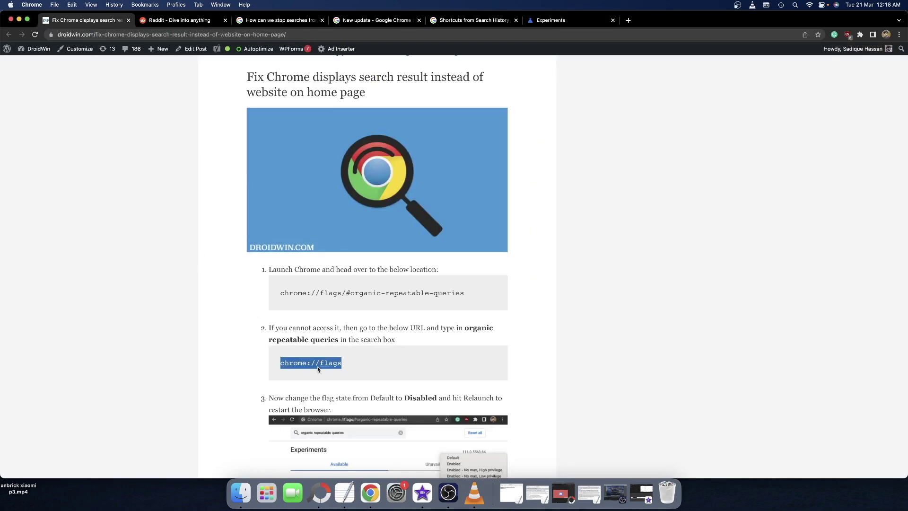
{"action": "left_click", "coordinate": [558, 21]}
{"action": "left_click", "coordinate": [414, 30]}
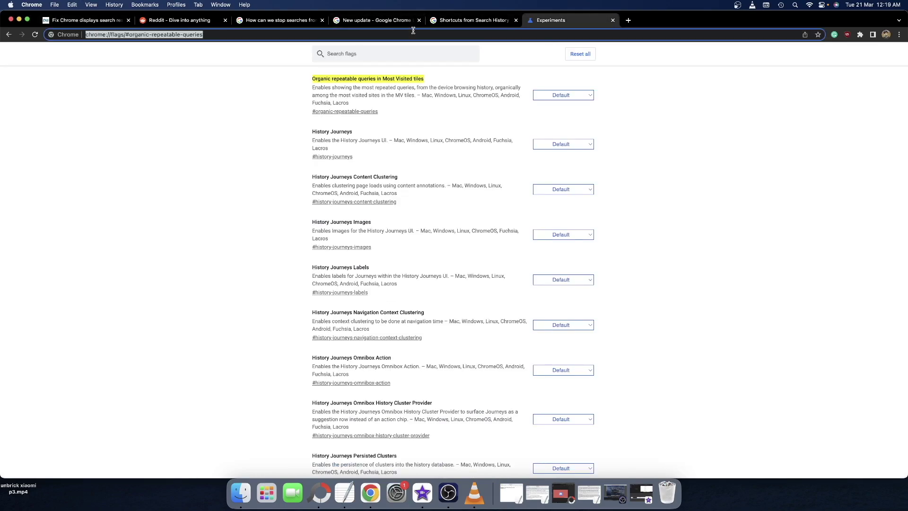
{"action": "type", "text": "chrome://flags"}
{"action": "key", "text": "Return"}
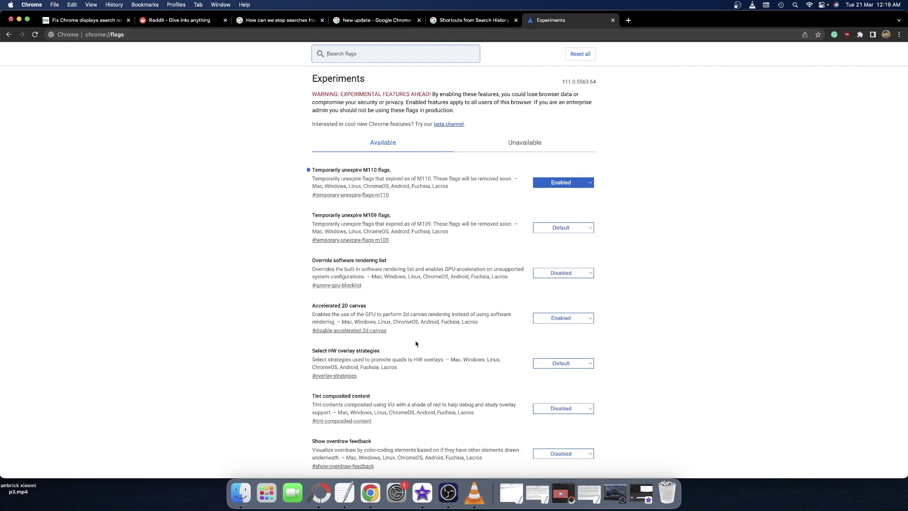
Copy 'organic repeatable queries' from the article and paste it into the flags search.
{"action": "left_click", "coordinate": [79, 21]}
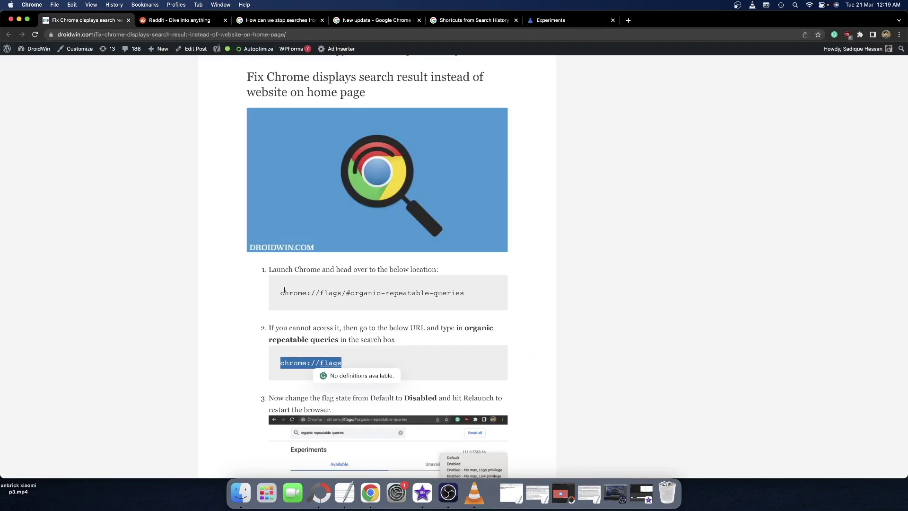
{"action": "left_click_drag", "start_coordinate": [464, 327], "coordinate": [340, 339]}
{"action": "key", "text": "super+c"}
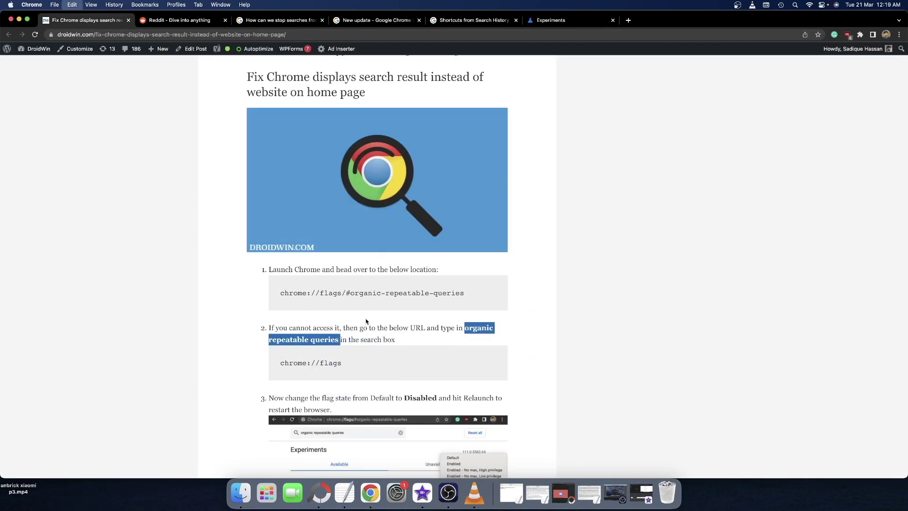
{"action": "left_click", "coordinate": [551, 19]}
{"action": "key", "text": "super+v"}
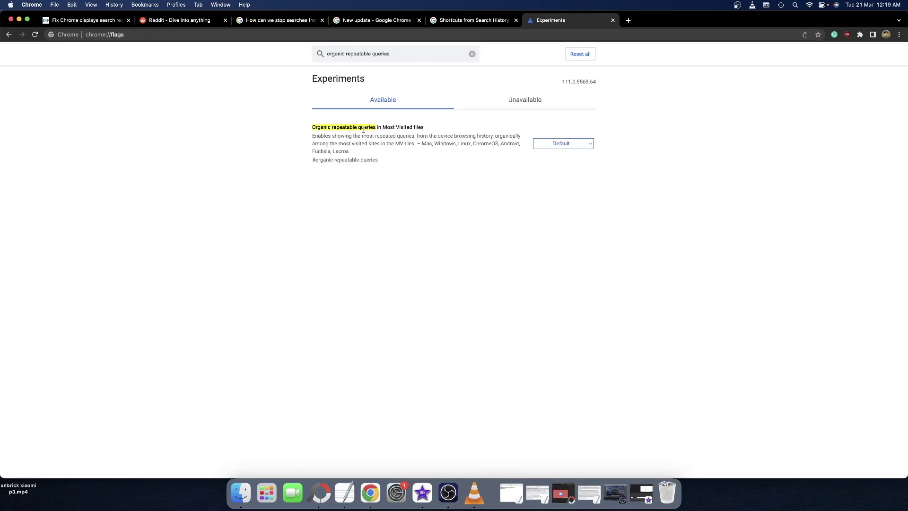
Set the 'Organic repeatable queries in Most Visited tiles' flag to Disabled.
{"action": "triple_click", "coordinate": [363, 130]}
{"action": "left_click", "coordinate": [467, 182]}
{"action": "left_click", "coordinate": [573, 144]}
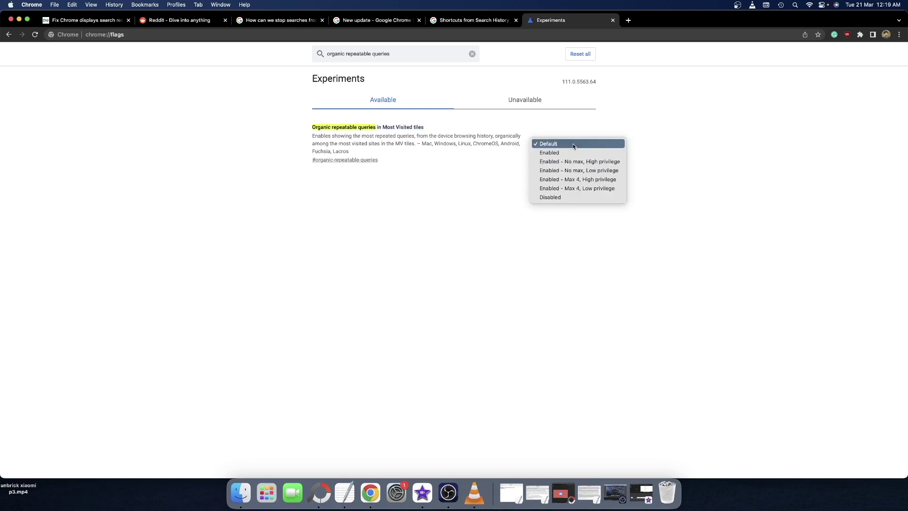
{"action": "left_click", "coordinate": [553, 197]}
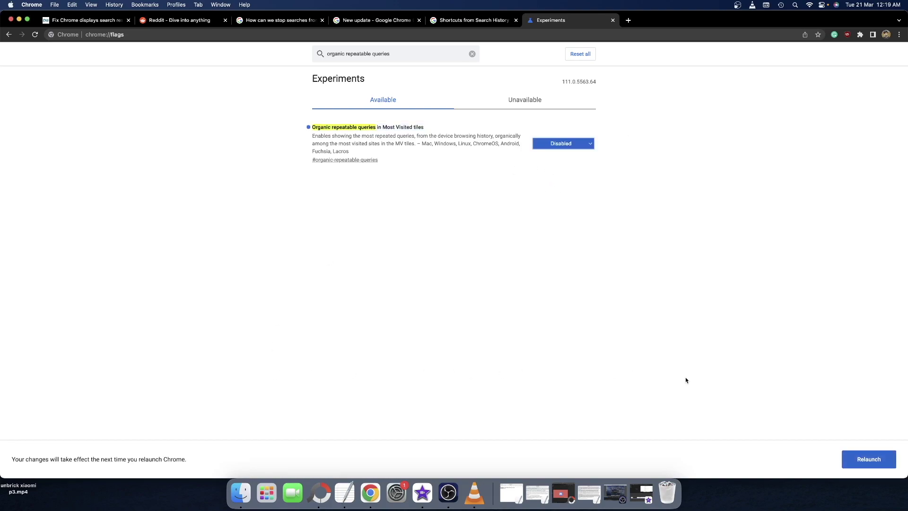
Relaunch Chrome to apply the flag change, then switch to the Reddit r/chrome tab.
{"action": "left_click", "coordinate": [870, 458]}
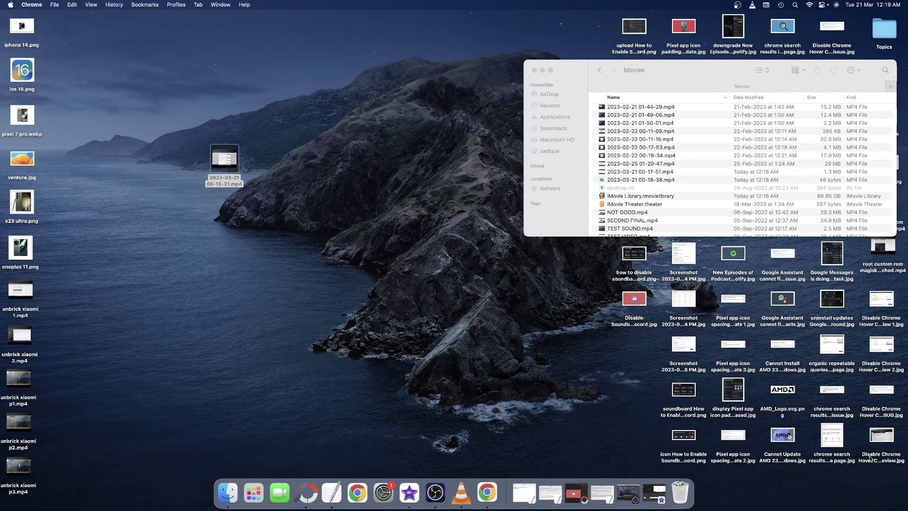
{"action": "key", "text": "super+2"}
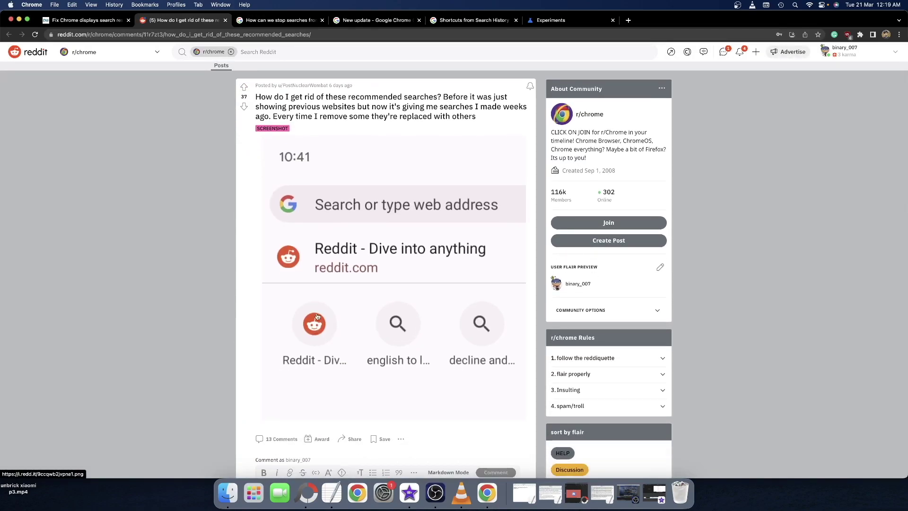
Cycle through the Google Help, DroidWin and Reddit tabs, ending on the Experiments flags page.
{"action": "key", "text": "ctrl+Tab"}
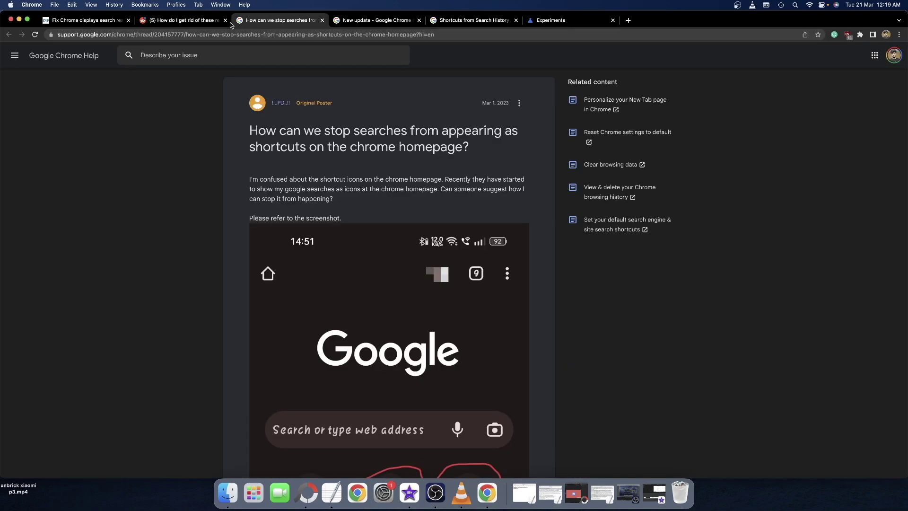
{"action": "scroll", "coordinate": [508, 388], "scroll_direction": "down", "scroll_amount": 3}
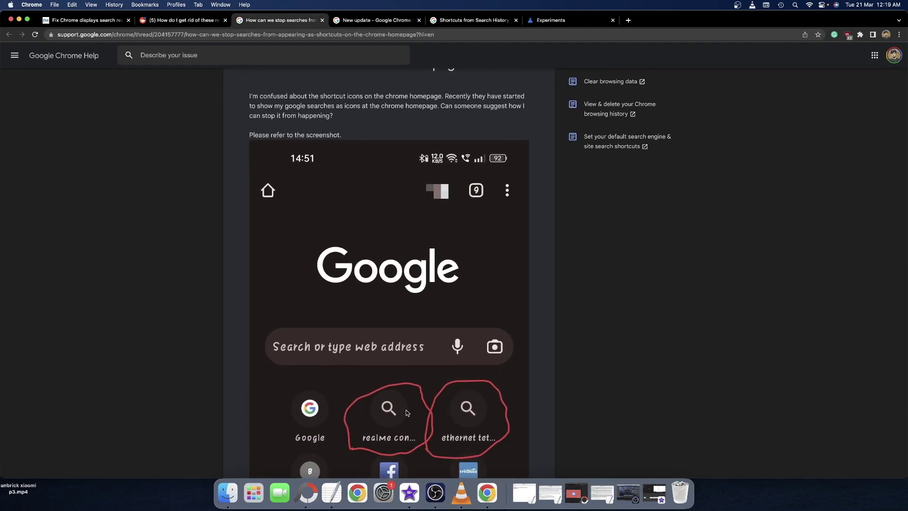
{"action": "left_click", "coordinate": [83, 21]}
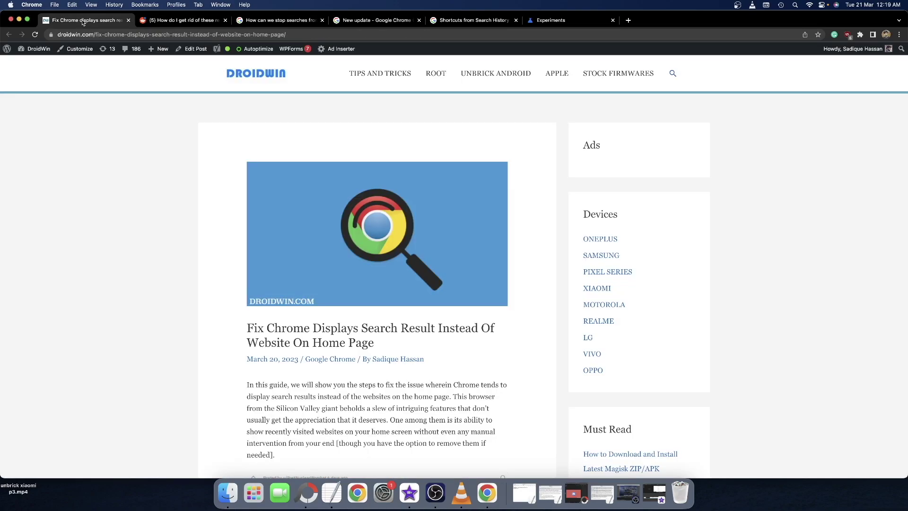
{"action": "left_click", "coordinate": [141, 21]}
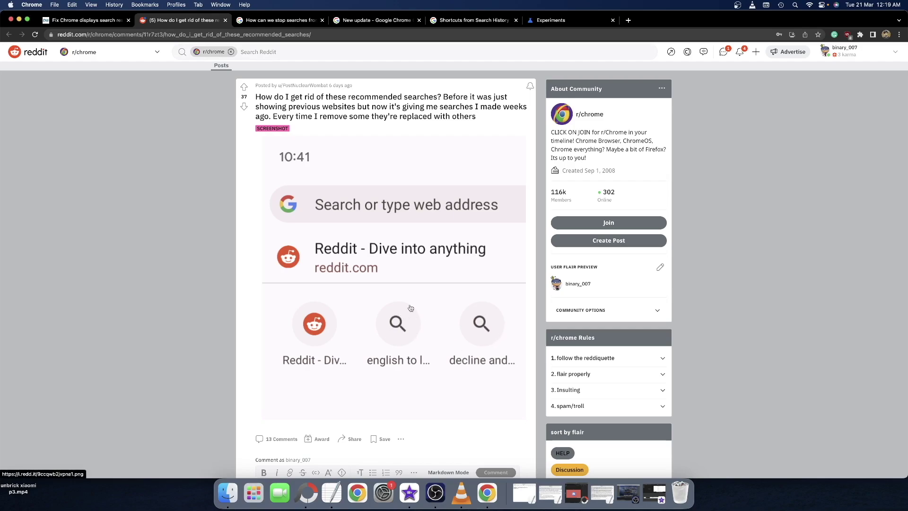
{"action": "left_click", "coordinate": [555, 21]}
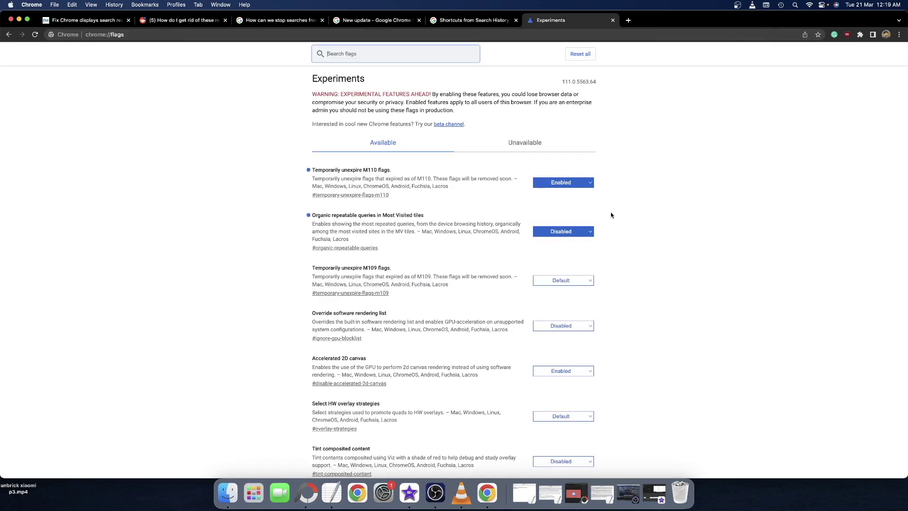
Set the Organic repeatable queries flag to Enabled, checking the Reddit post in between.
{"action": "left_click", "coordinate": [570, 231]}
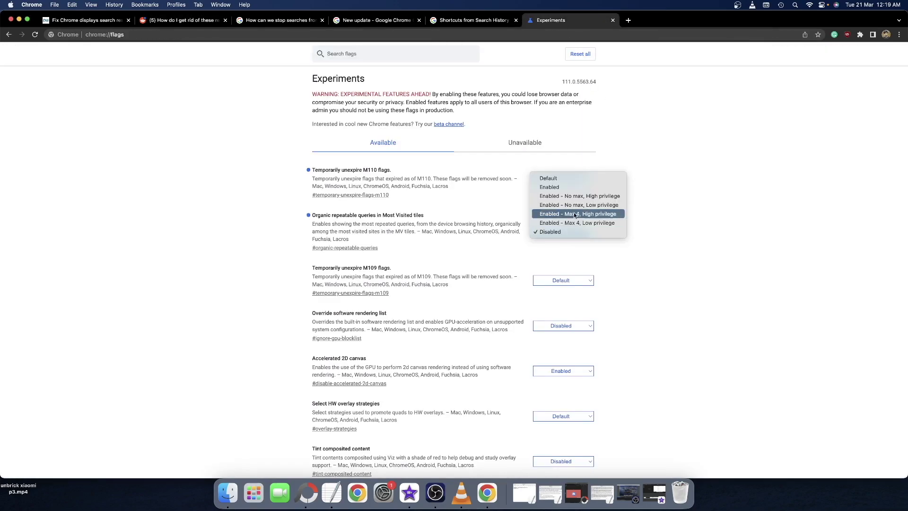
{"action": "left_click", "coordinate": [566, 184]}
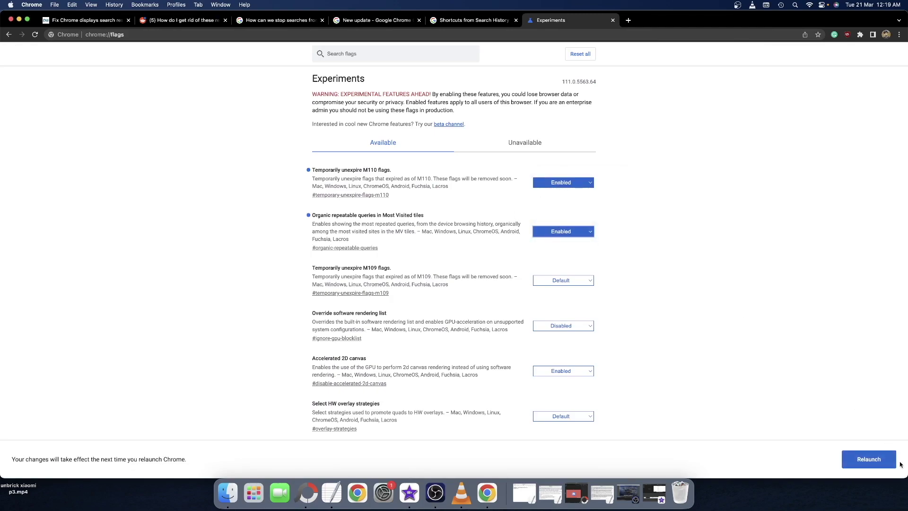
{"action": "left_click", "coordinate": [182, 21]}
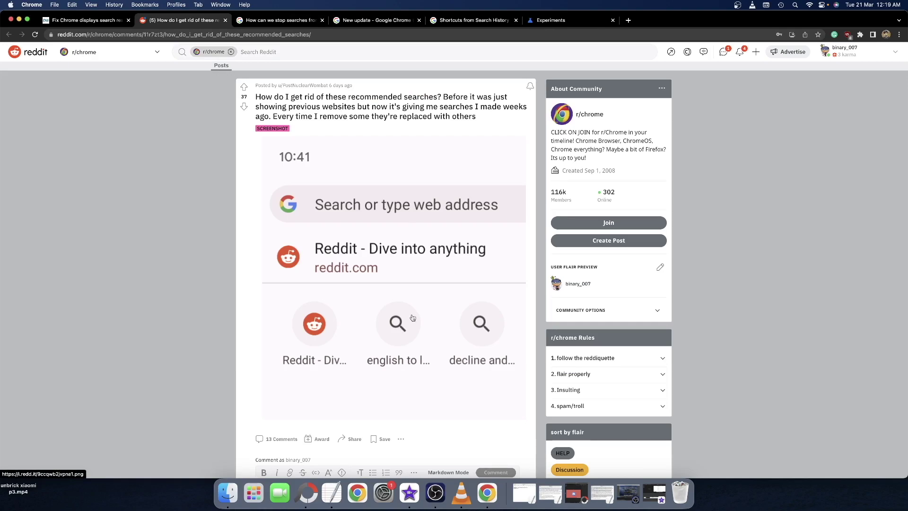
{"action": "left_click", "coordinate": [551, 20]}
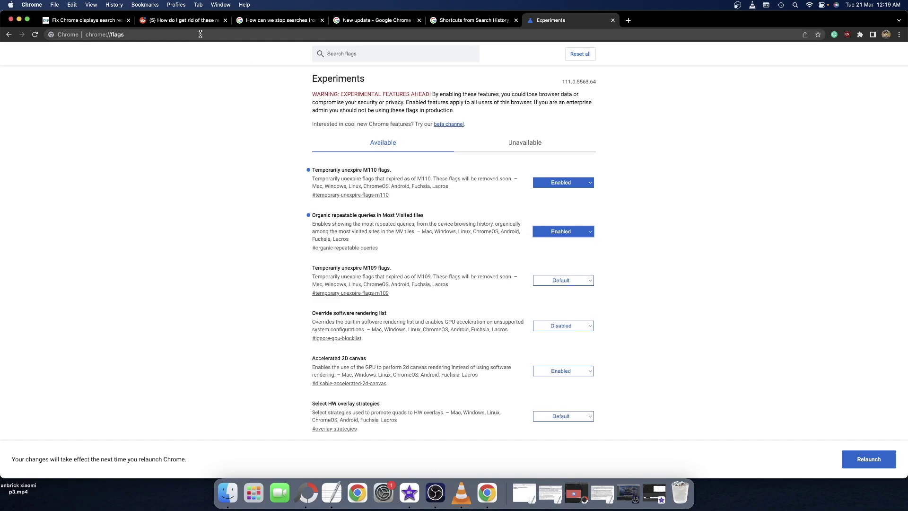
{"action": "left_click", "coordinate": [198, 20]}
{"action": "left_click", "coordinate": [548, 20]}
Confirm the flag stays Enabled, then go to the DroidWin guide article.
{"action": "left_click", "coordinate": [545, 234]}
{"action": "left_click", "coordinate": [457, 243]}
{"action": "left_click", "coordinate": [197, 21]}
{"action": "left_click", "coordinate": [555, 18]}
{"action": "left_click", "coordinate": [554, 235]}
{"action": "left_click", "coordinate": [736, 255]}
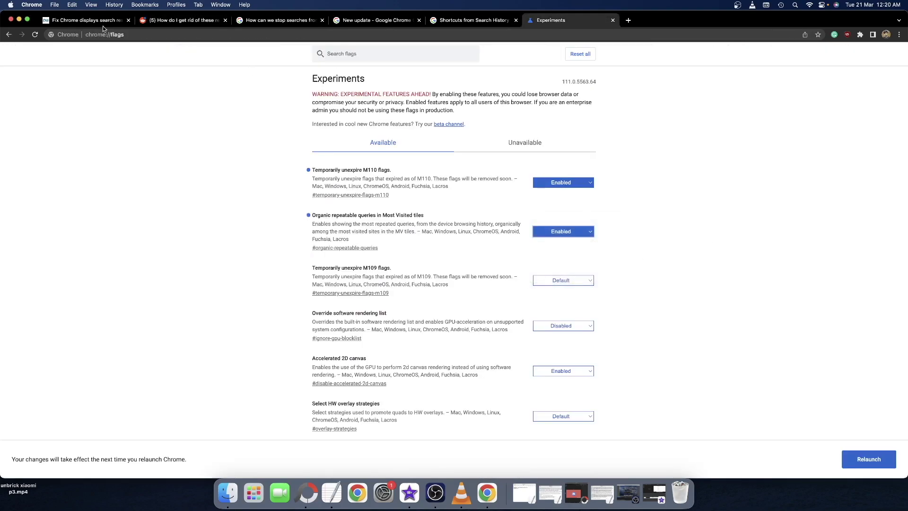
{"action": "left_click", "coordinate": [67, 22]}
{"action": "scroll", "coordinate": [134, 96], "scroll_direction": "down", "scroll_amount": 15}
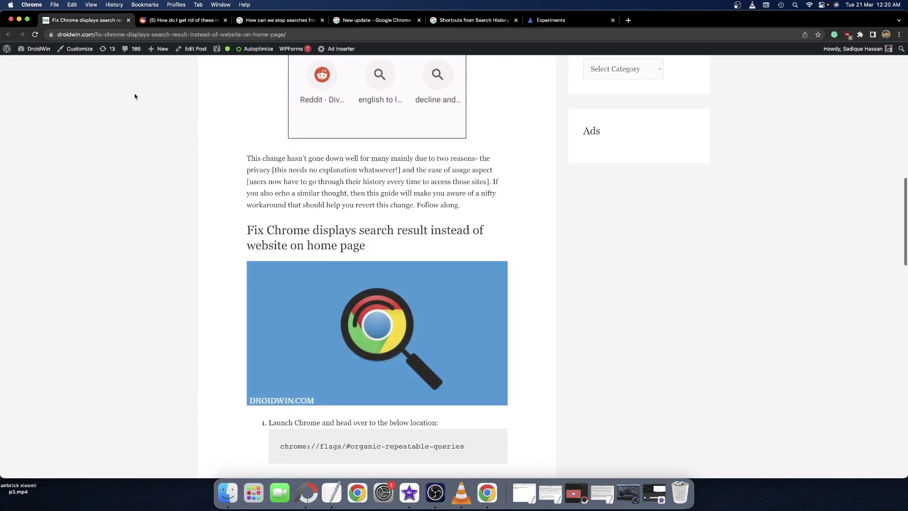
Copy chrome://flags/#organic-repeatable-queries from the guide and load it on the flags tab.
{"action": "triple_click", "coordinate": [313, 363]}
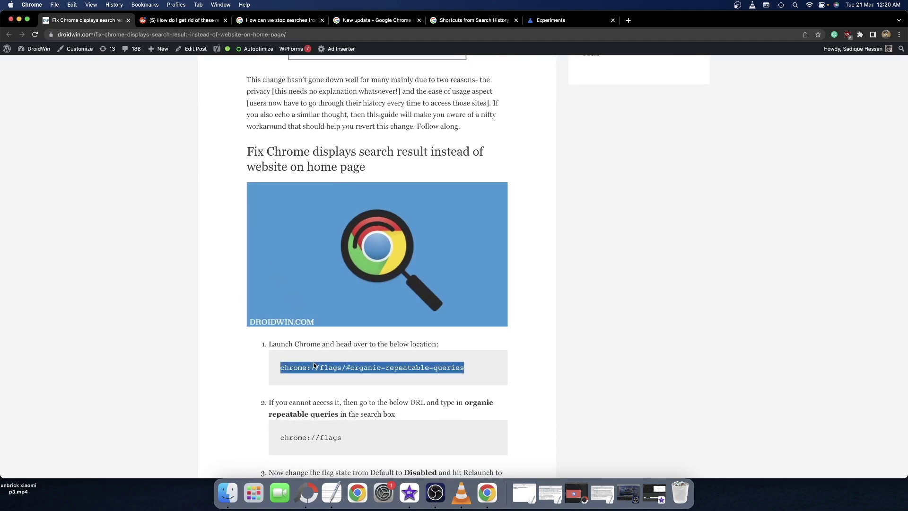
{"action": "key", "text": "super+c"}
{"action": "left_click", "coordinate": [532, 21]}
{"action": "left_click", "coordinate": [513, 34]}
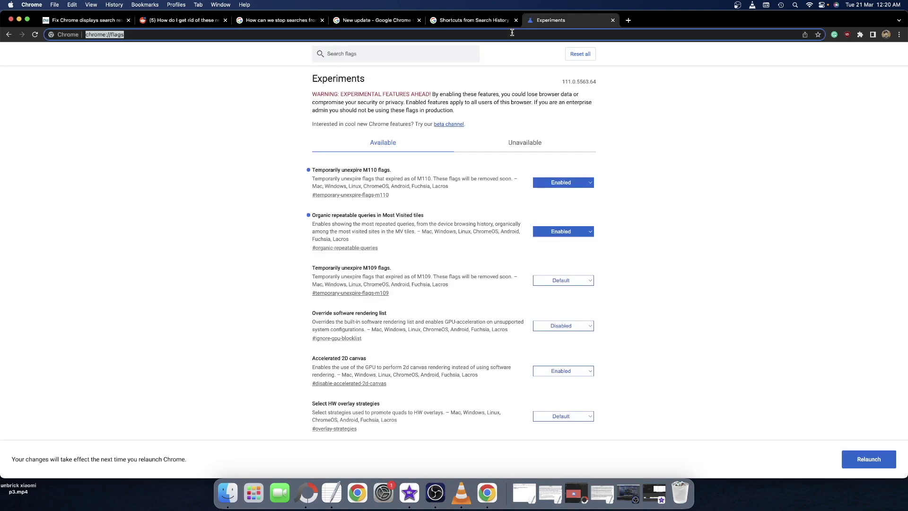
{"action": "key", "text": "super+v"}
{"action": "key", "text": "Return"}
Inspect the flag without changing it, then strip the anchor to load plain chrome://flags.
{"action": "triple_click", "coordinate": [402, 79]}
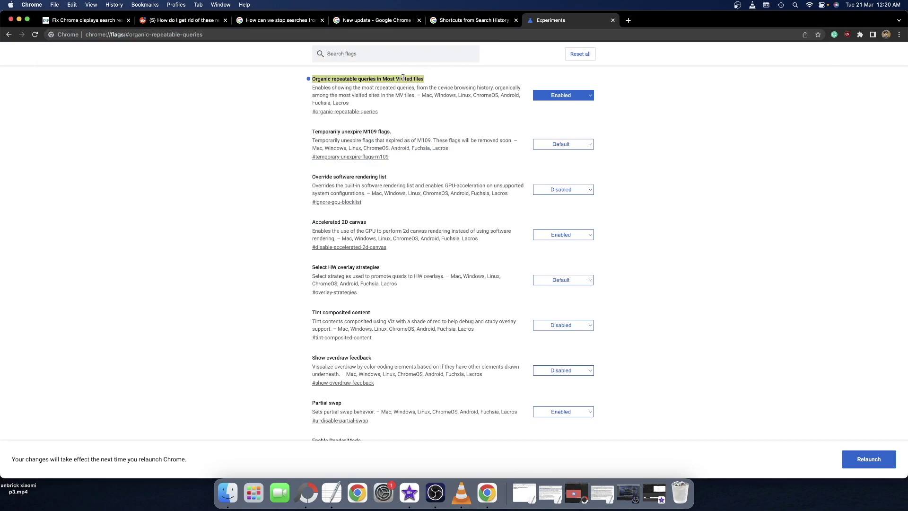
{"action": "left_click", "coordinate": [539, 97]}
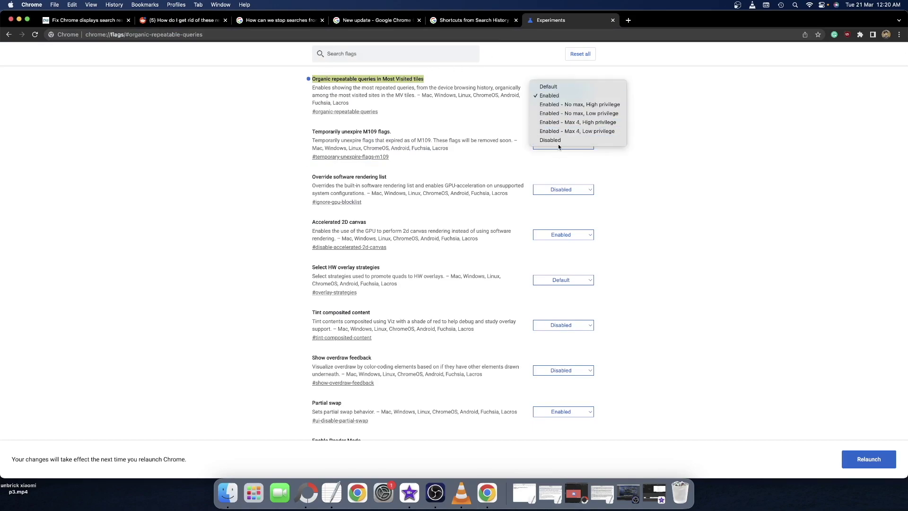
{"action": "left_click", "coordinate": [710, 146]}
{"action": "left_click", "coordinate": [453, 85]}
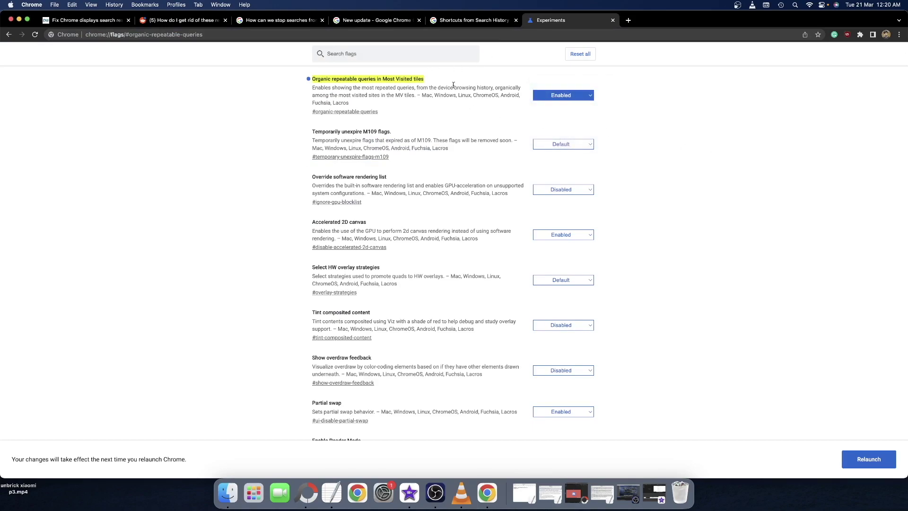
{"action": "triple_click", "coordinate": [397, 80]}
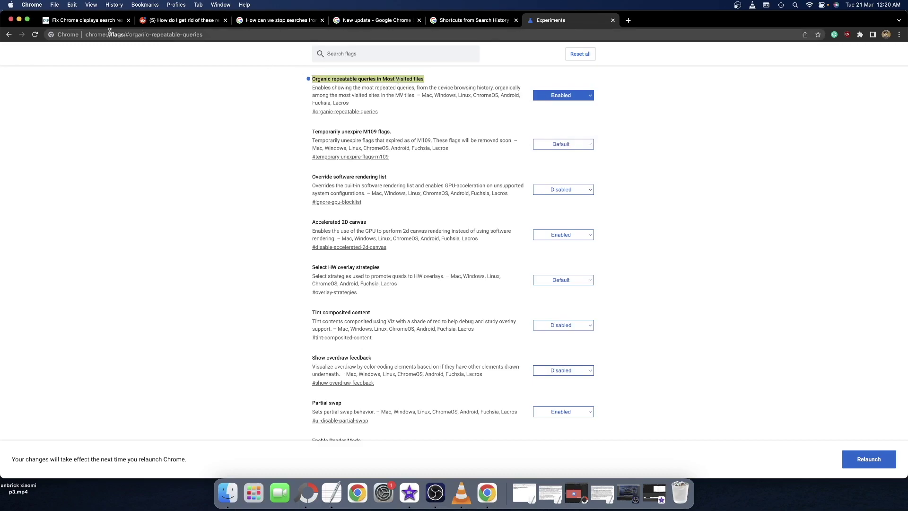
{"action": "left_click_drag", "start_coordinate": [125, 34], "coordinate": [249, 37]}
{"action": "key", "text": "BackSpace"}
{"action": "key", "text": "Return"}
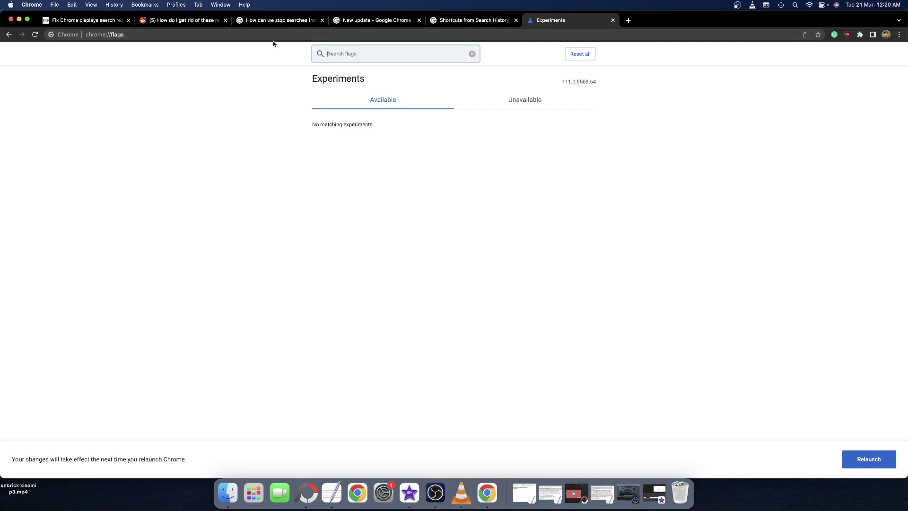
Take 'organic repeatable queries' from step 2 of the guide and filter the flag list with it.
{"action": "left_click", "coordinate": [83, 20]}
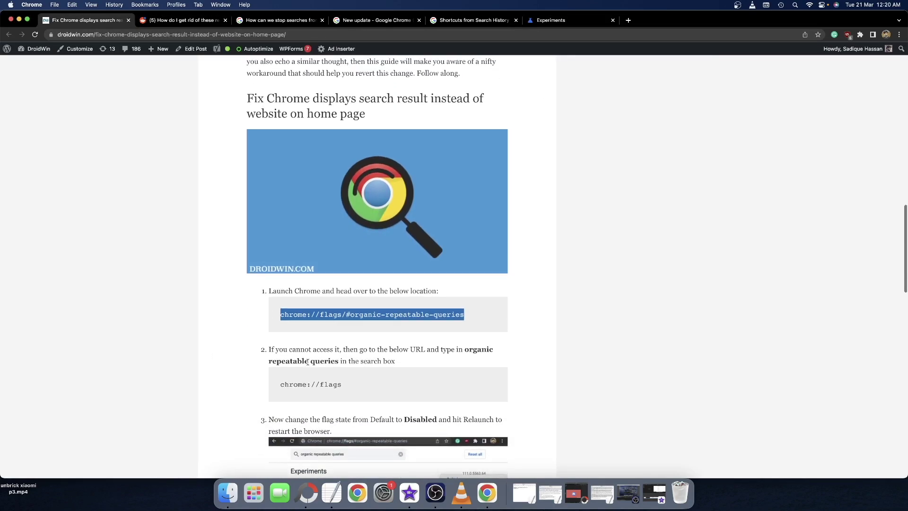
{"action": "left_click", "coordinate": [465, 355]}
{"action": "scroll", "coordinate": [465, 357], "scroll_direction": "down", "scroll_amount": 1}
{"action": "left_click_drag", "start_coordinate": [465, 356], "coordinate": [338, 353]}
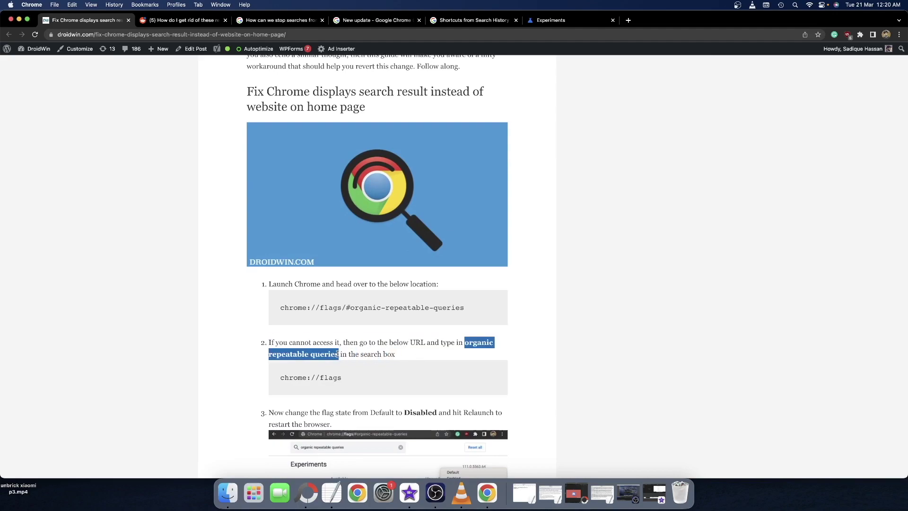
{"action": "left_click", "coordinate": [541, 21]}
{"action": "key", "text": "super+v"}
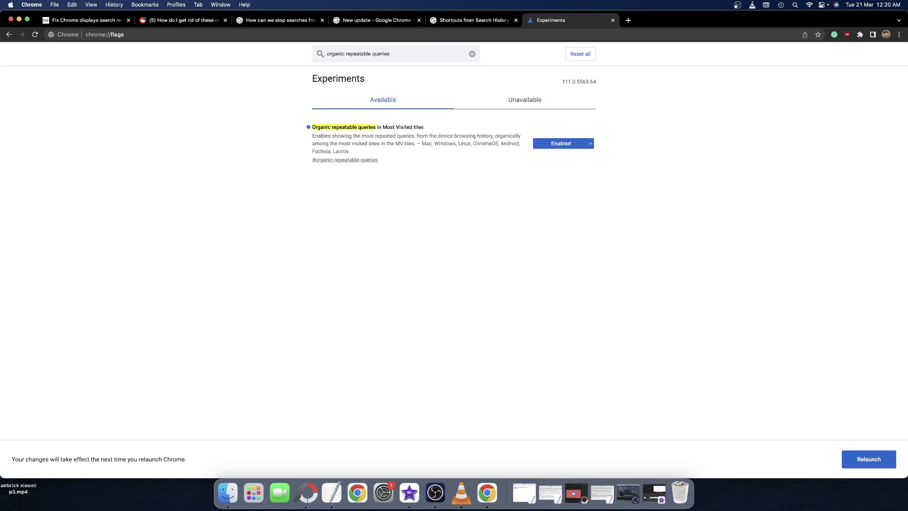
Set the Organic repeatable queries flag to Disabled and return to the DroidWin guide.
{"action": "left_click", "coordinate": [571, 143]}
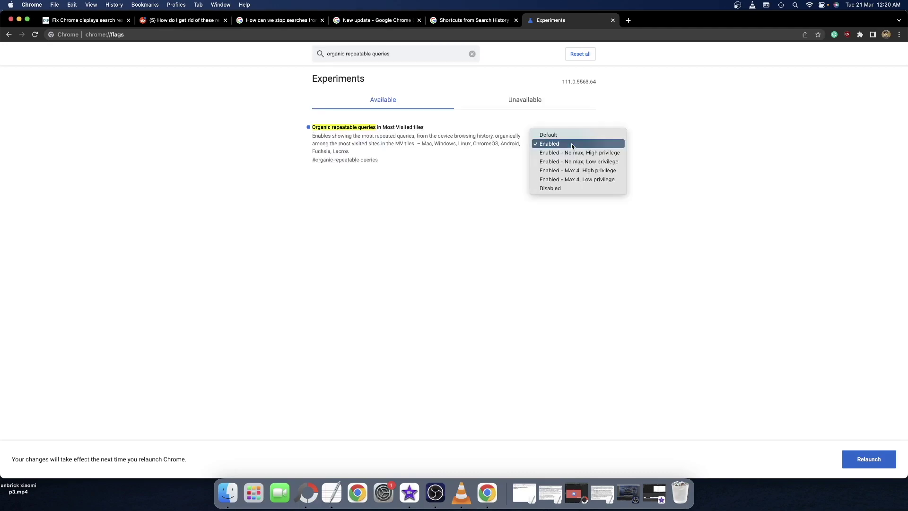
{"action": "left_click", "coordinate": [551, 188]}
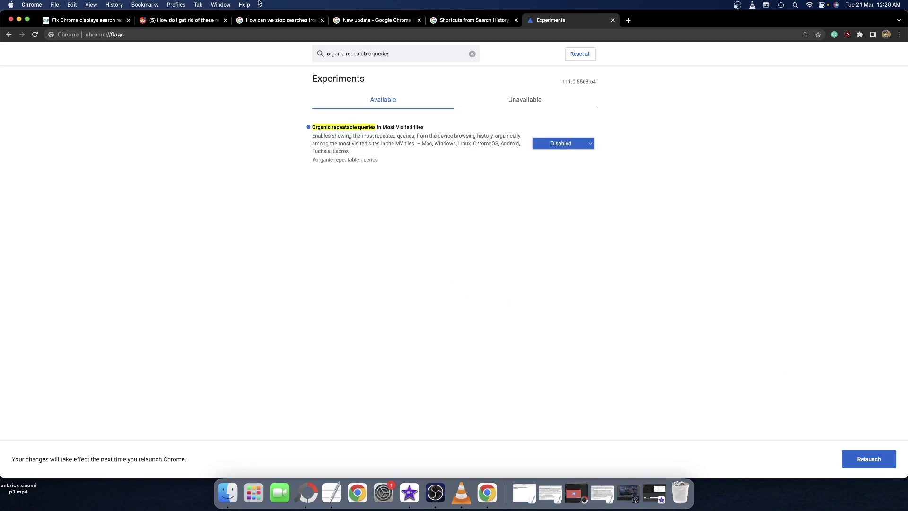
{"action": "left_click", "coordinate": [88, 20]}
{"action": "left_click", "coordinate": [720, 313]}
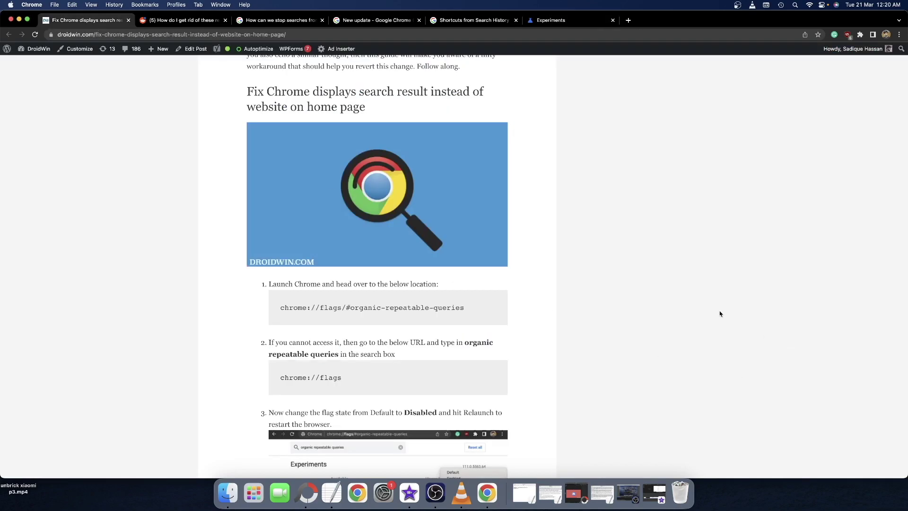